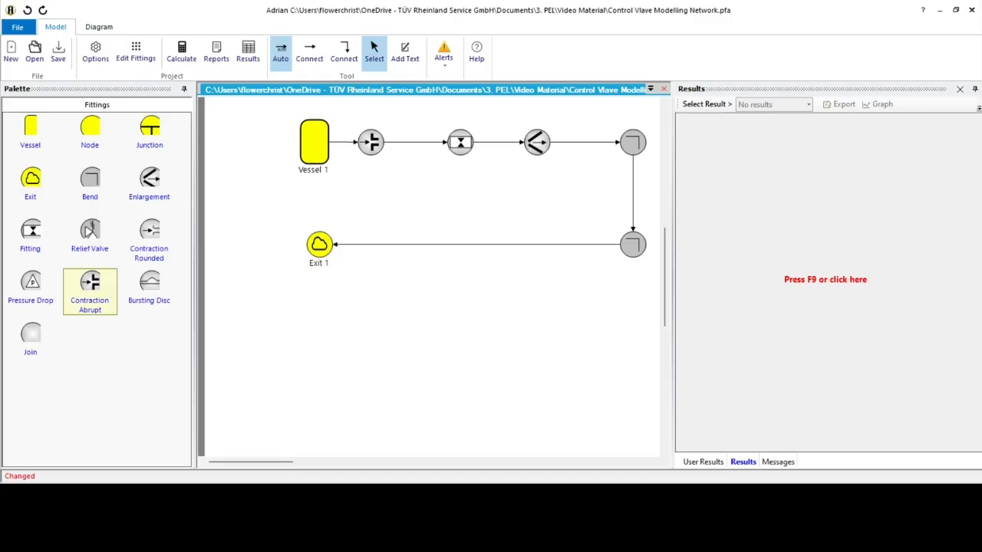
Review the source properties of Vessel 1 and the diameters and friction loss of the fitting downstream of the abrupt contraction.
left_click(460, 143)
double_click(310, 148)
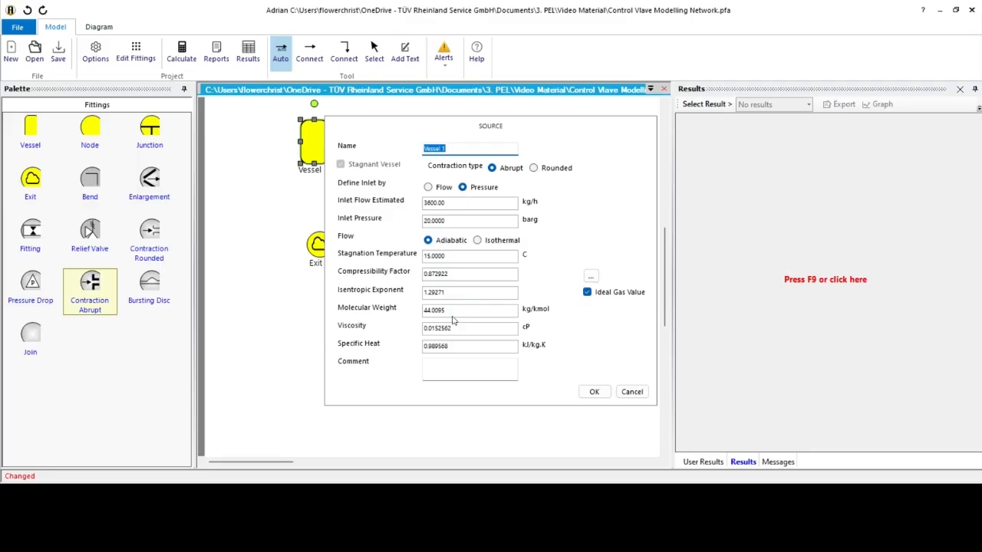
left_click(595, 392)
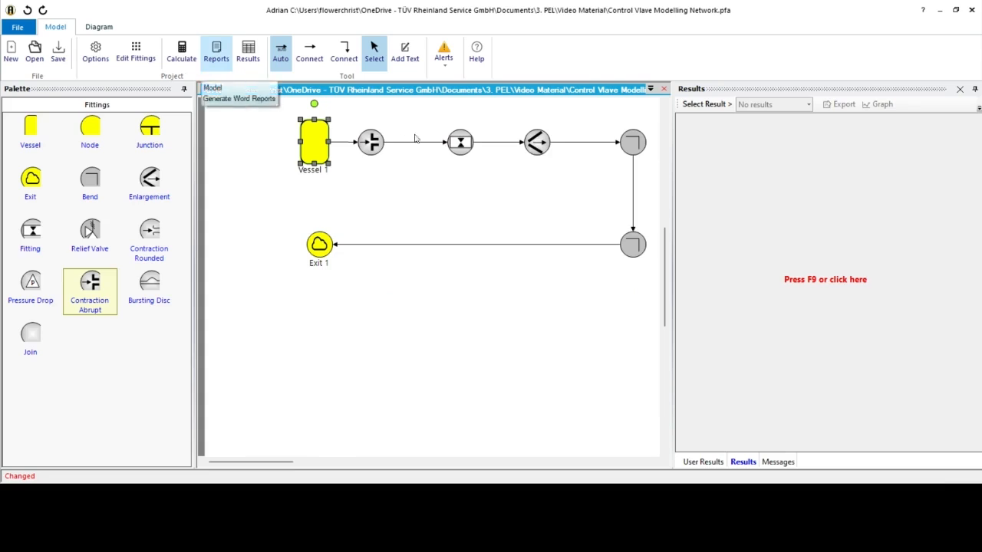
double_click(463, 147)
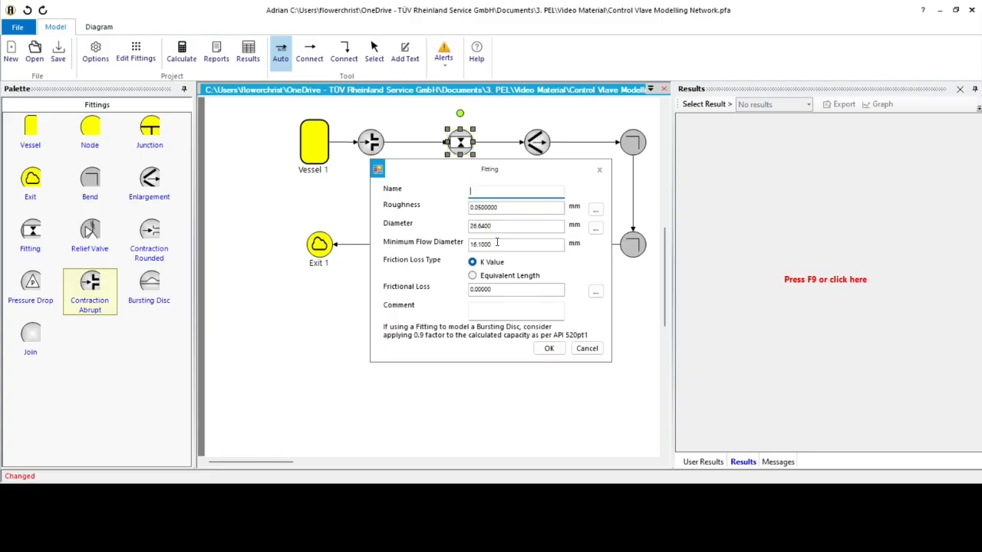
left_click(549, 348)
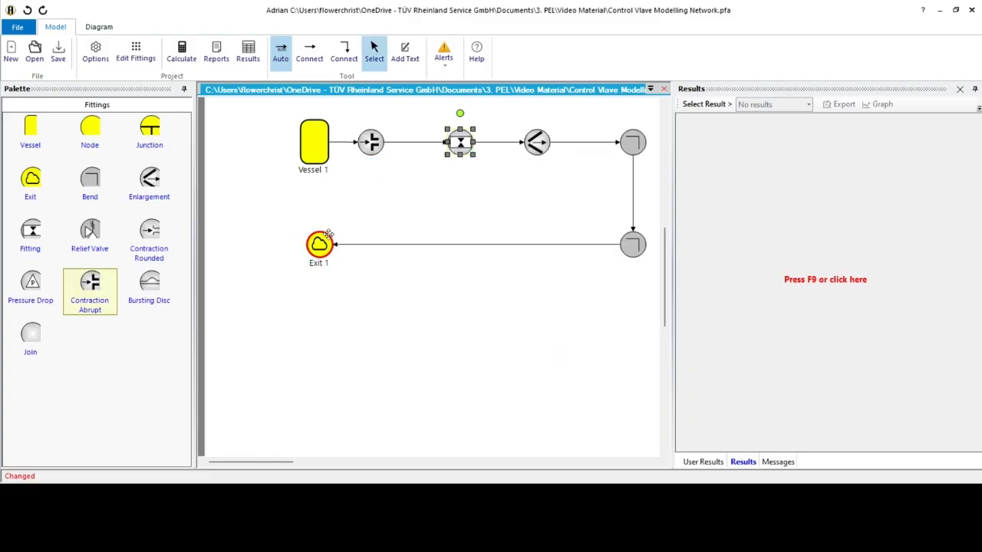
Calculate the network and display the results for Pipe 1.
left_click(377, 205)
left_click(184, 52)
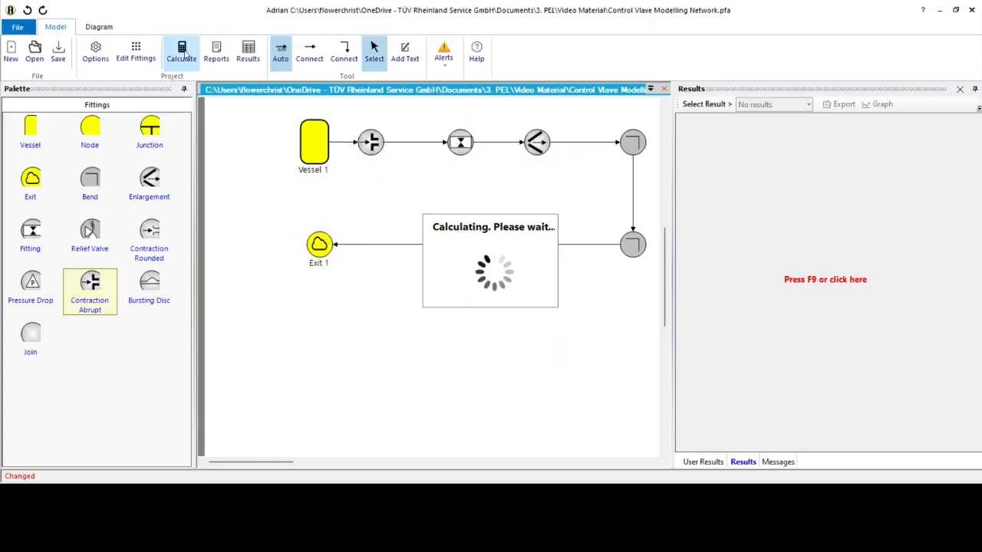
left_click(797, 105)
left_click(779, 127)
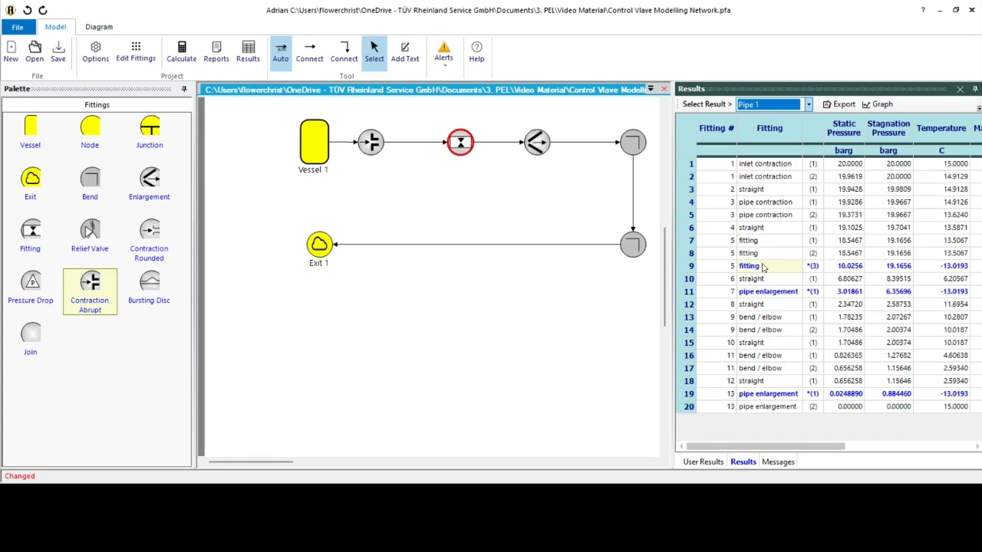
left_click(521, 333)
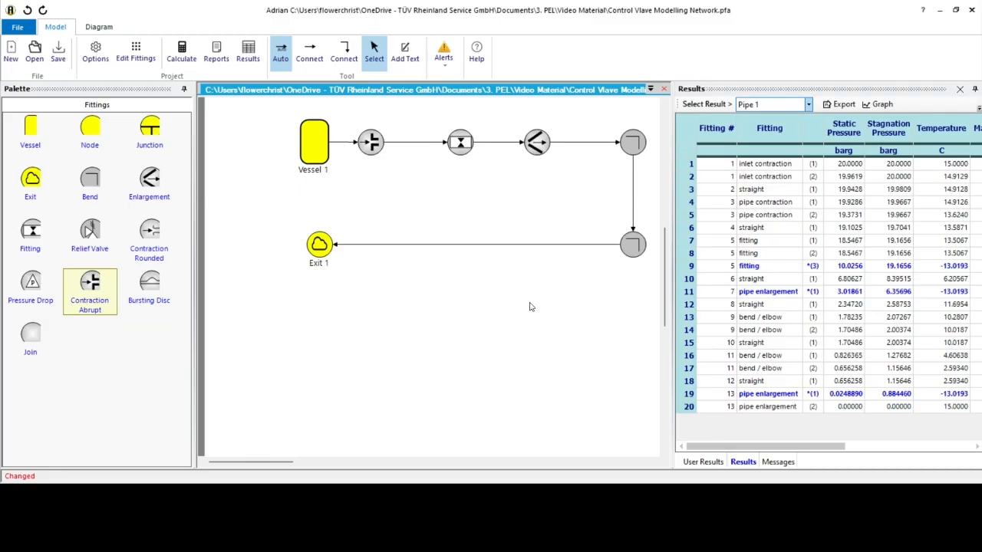
Insert an abrupt contraction in the line just before Exit 1 and set the straight between them to 0 m long.
left_click_drag(92, 284, 403, 245)
left_click(371, 266)
double_click(363, 243)
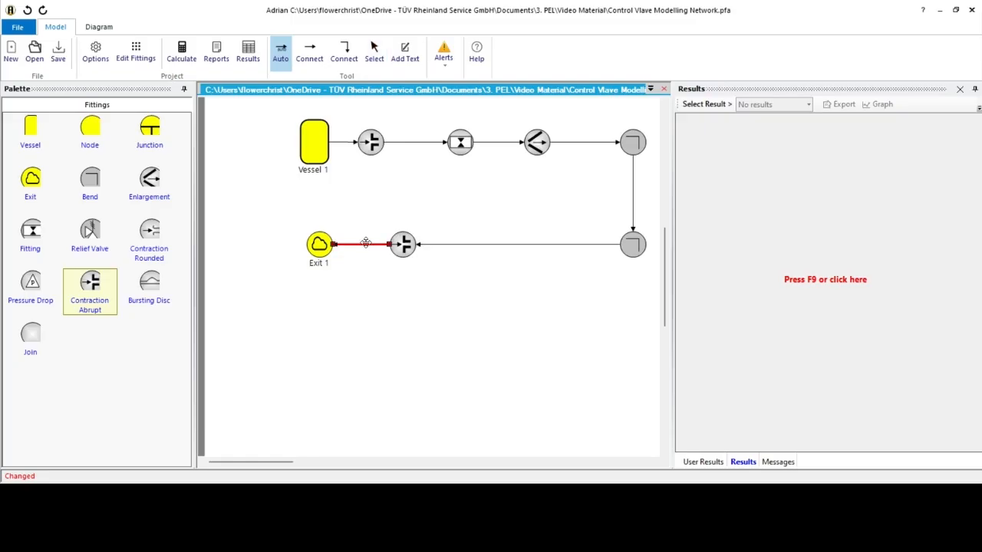
left_click(479, 273)
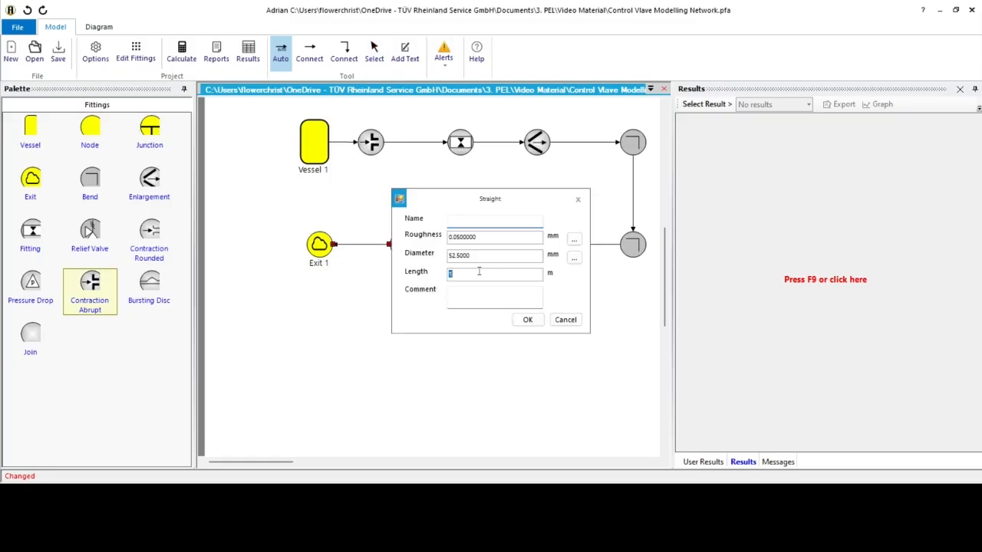
type("0")
left_click(527, 319)
Set the outlet diameter of the abrupt contraction before Exit 1 to 10 mm.
left_click(404, 245)
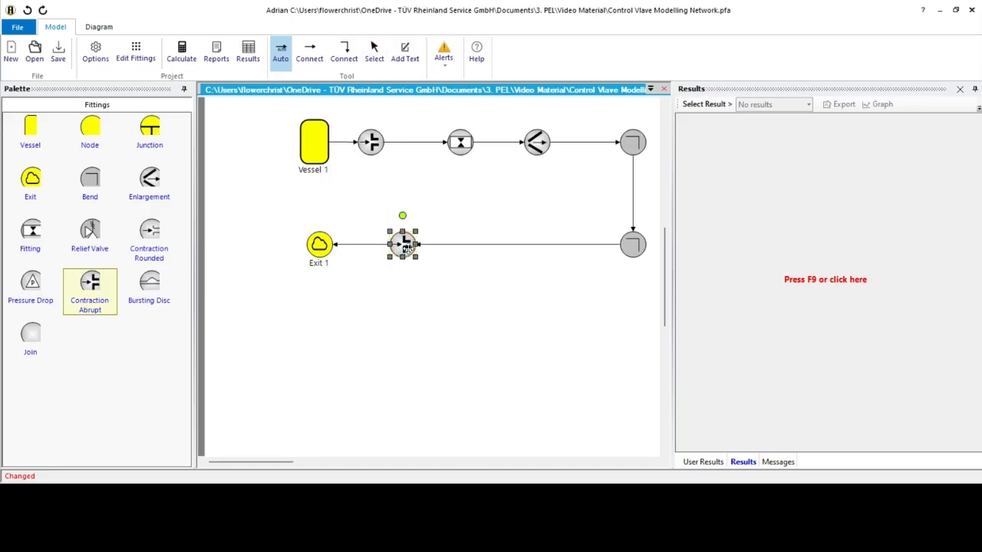
double_click(404, 246)
left_click(485, 274)
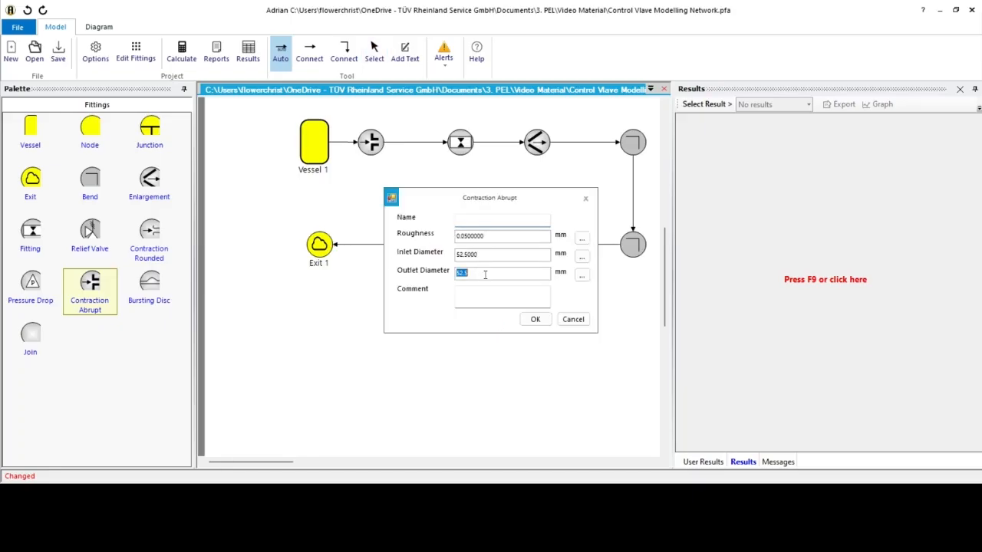
type("10")
left_click(533, 321)
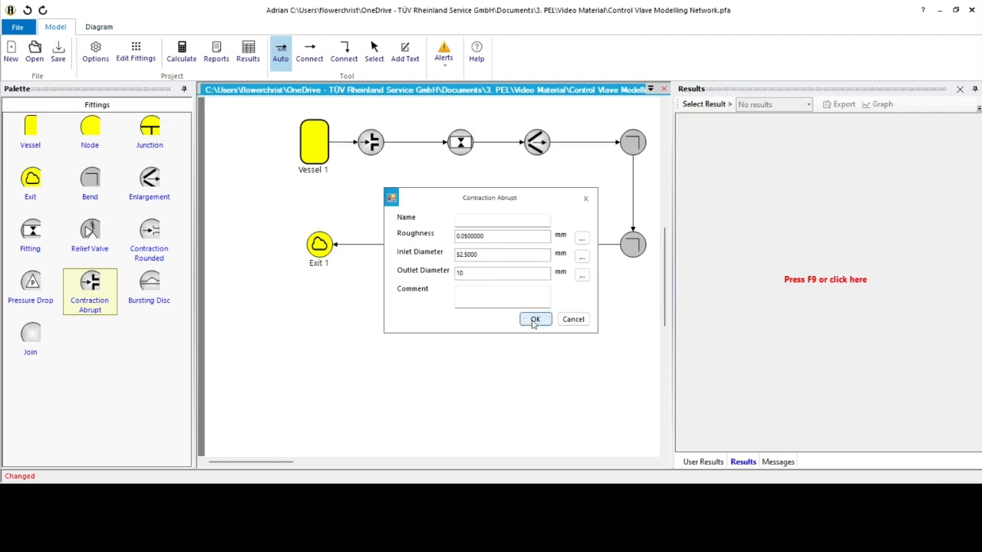
left_click(483, 324)
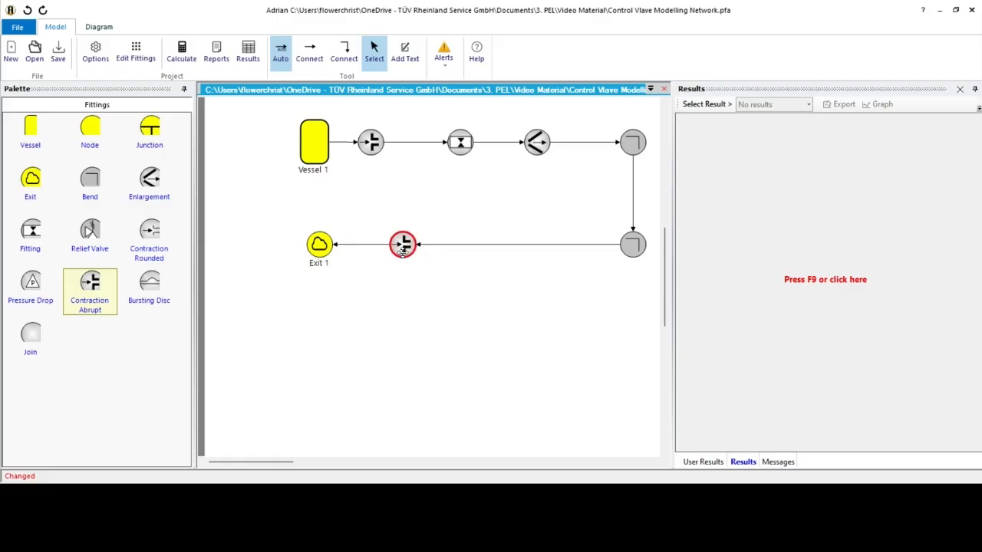
Recalculate the network and review the Pipe 1 results from the inlet contraction to the last pipe enlargement.
left_click(181, 52)
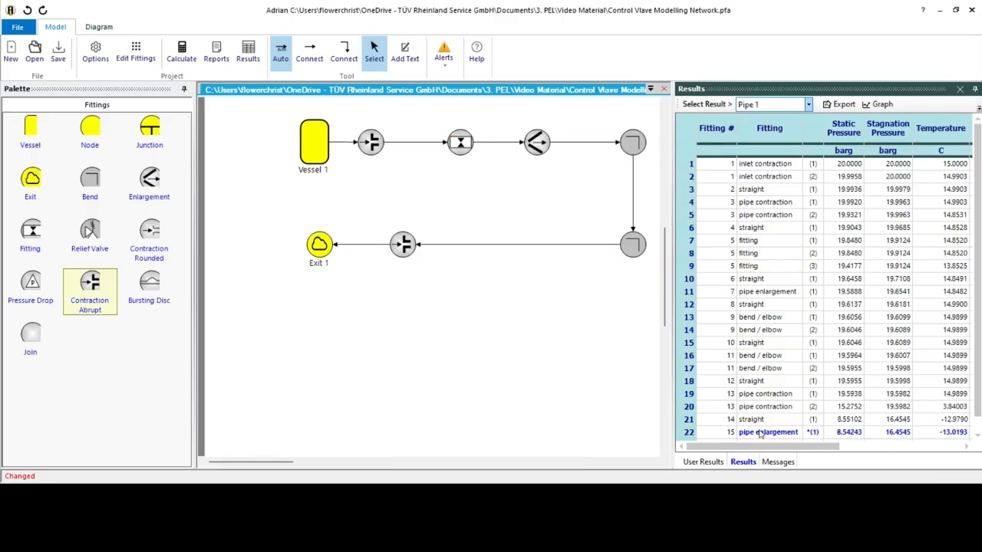
scroll(763, 429, "down", 1)
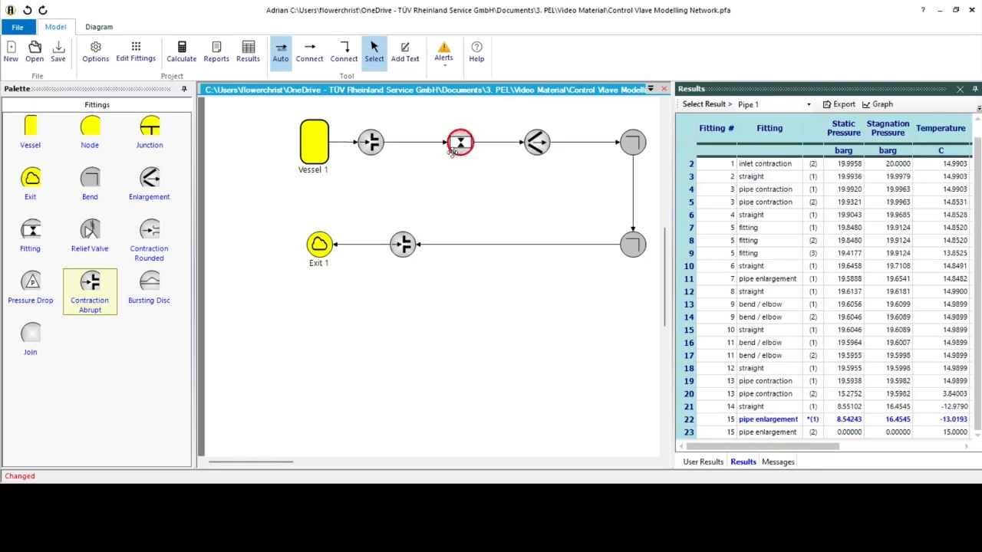
scroll(797, 251, "up", 1)
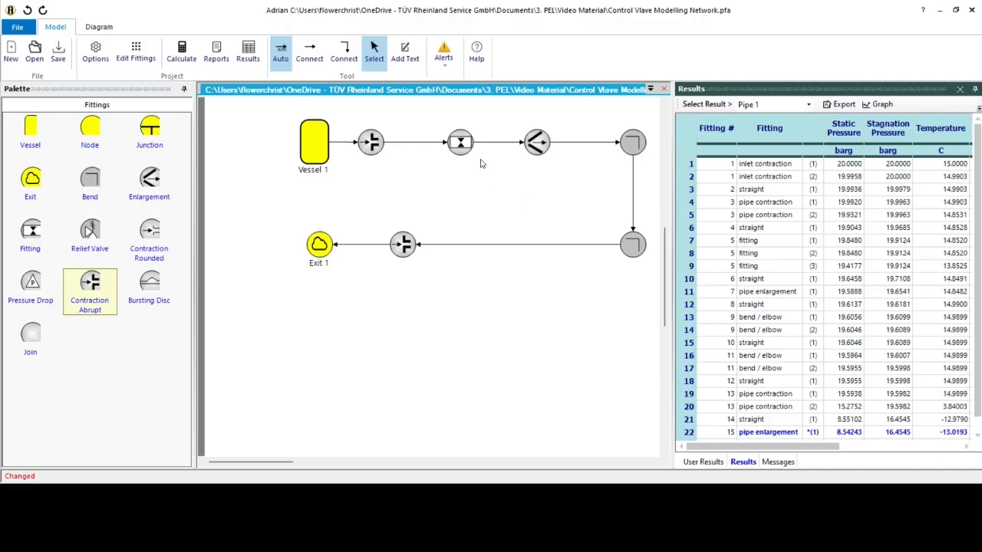
Recalculate the network with the fitting's minimum flow diameter set to 26.64 mm and its frictional loss K value to 11.27.
left_click(460, 145)
double_click(460, 147)
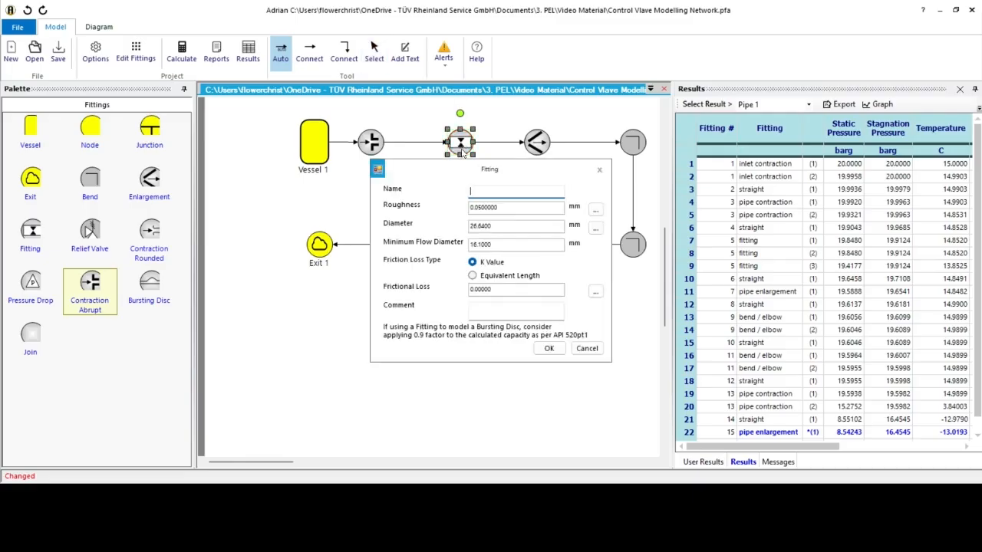
left_click(497, 246)
left_click_drag(497, 246, 453, 242)
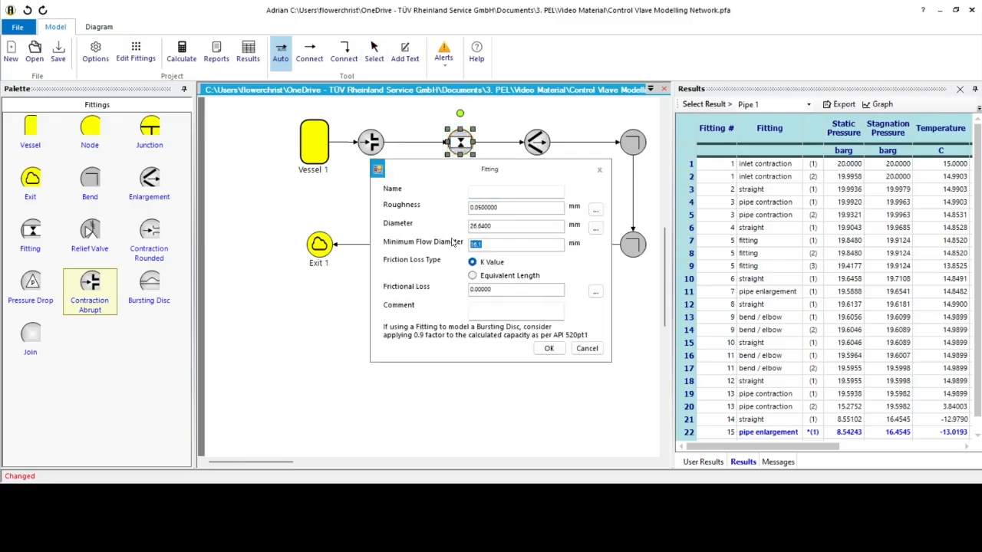
type("26.64")
double_click(497, 227)
double_click(505, 290)
type("11.27")
left_click(549, 348)
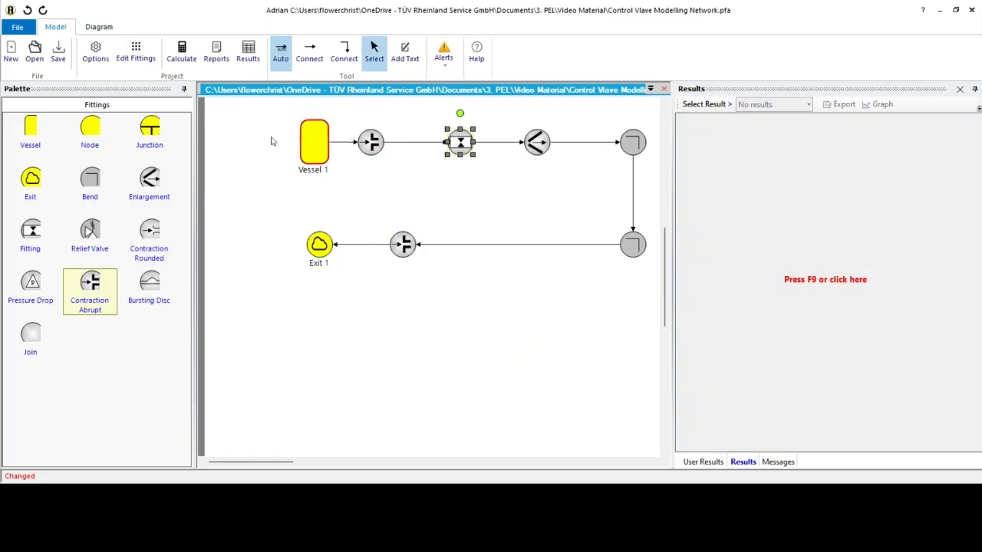
left_click(174, 49)
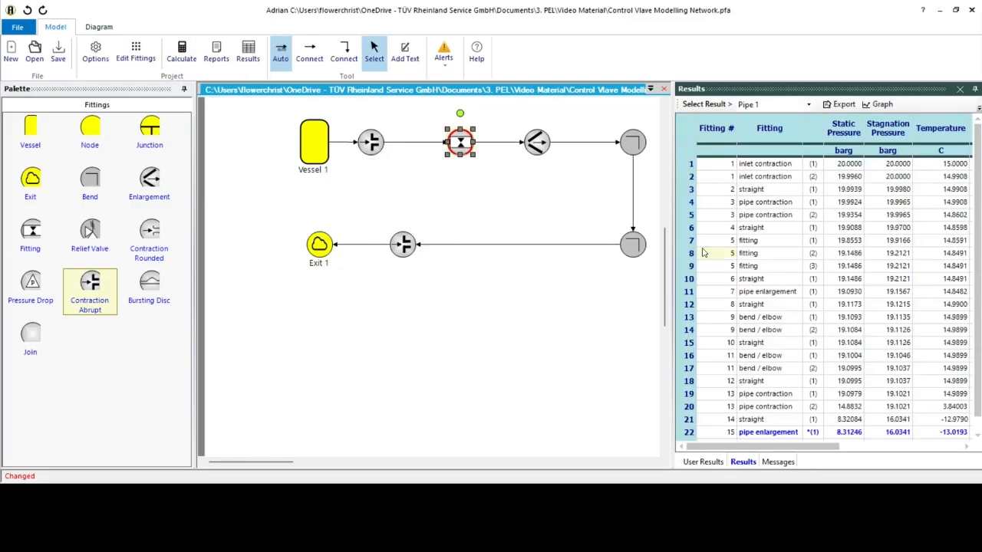